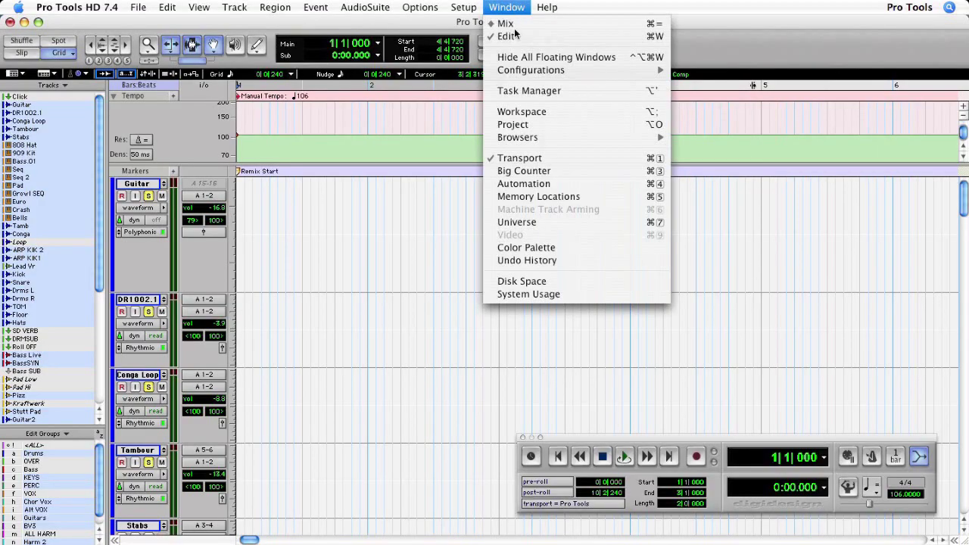
Load DR1002, Remix Conga Fever 02 and Wooden Tambourine 05 from the Unhinged CD browser onto their tracks.
mouse_move(520, 135)
left_click(715, 171)
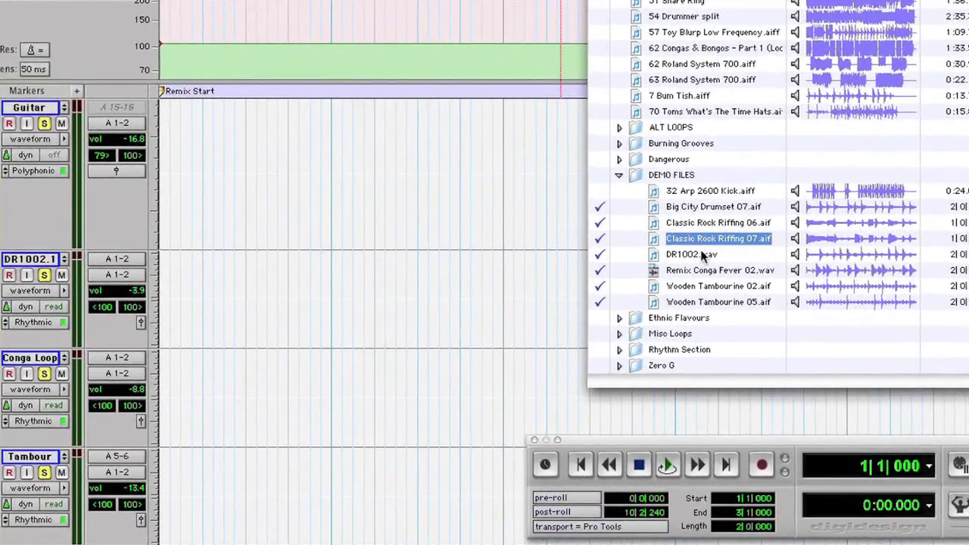
left_click(699, 255)
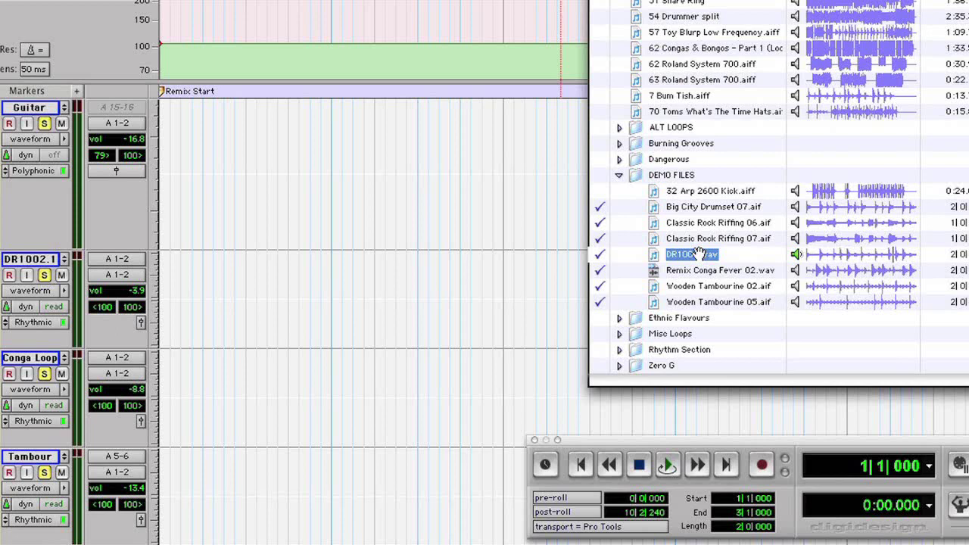
left_click_drag(698, 254, 134, 260)
left_click_drag(674, 271, 152, 401)
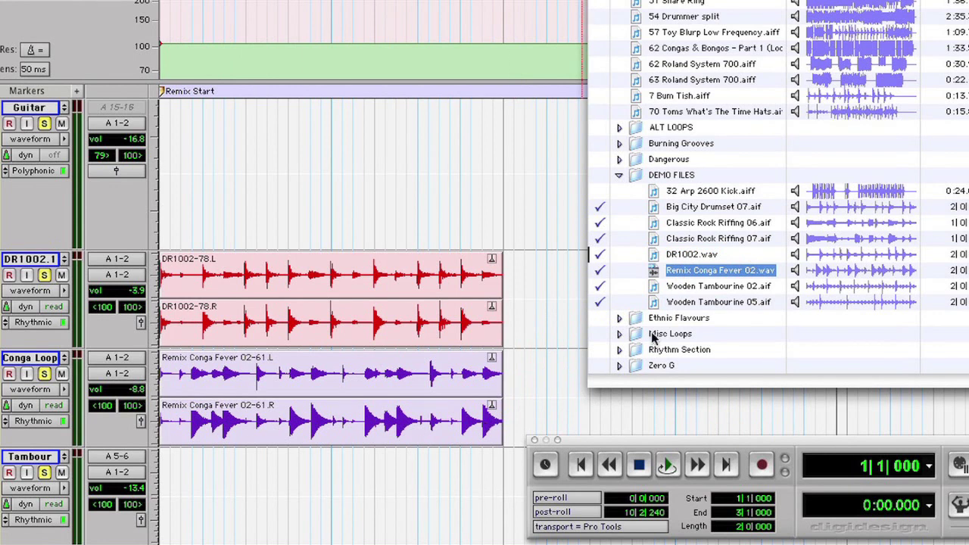
left_click_drag(683, 310, 138, 477)
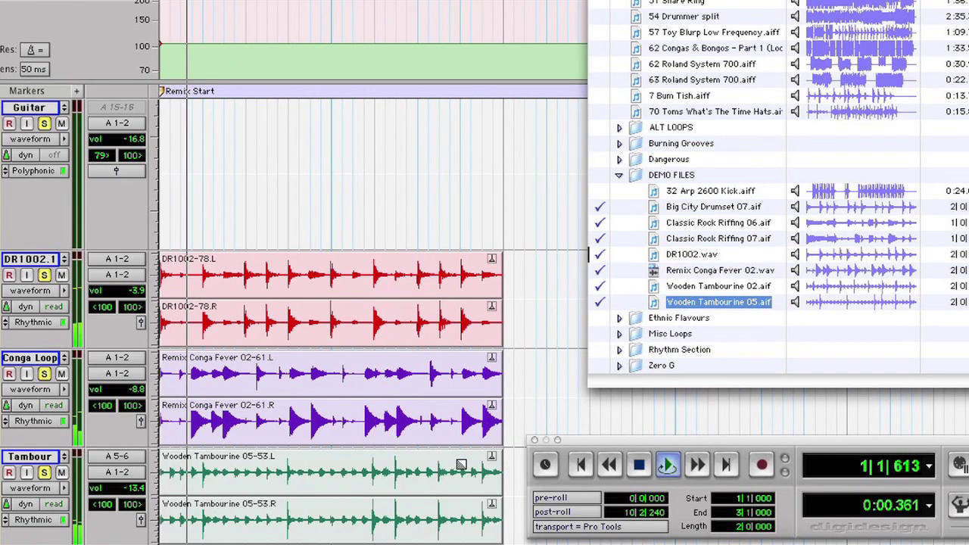
left_click(711, 238)
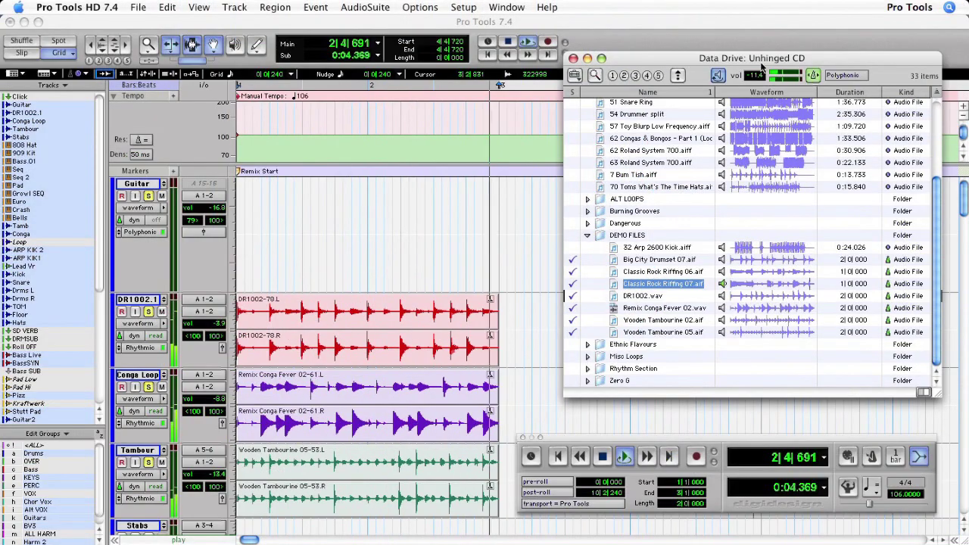
Put Classic Rock Riffing 07 on the Guitar track, duplicate it once, and play all loops.
left_click_drag(756, 75, 755, 82)
left_click(687, 271)
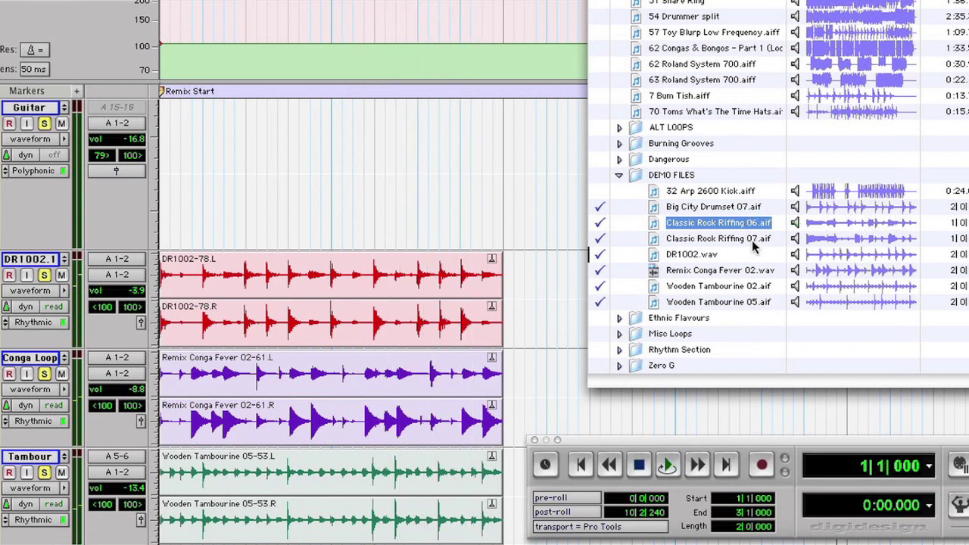
left_click_drag(755, 245, 156, 144)
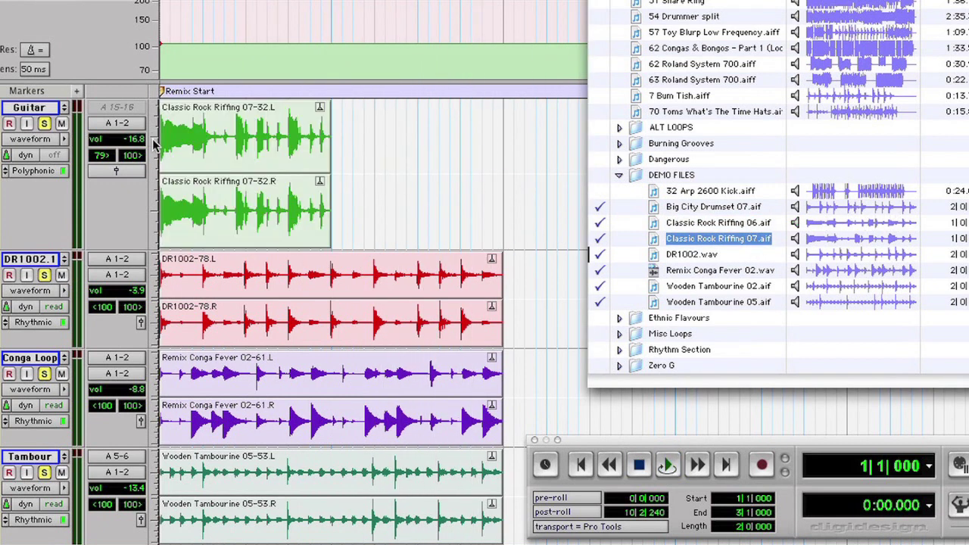
left_click(283, 238)
key("super+d")
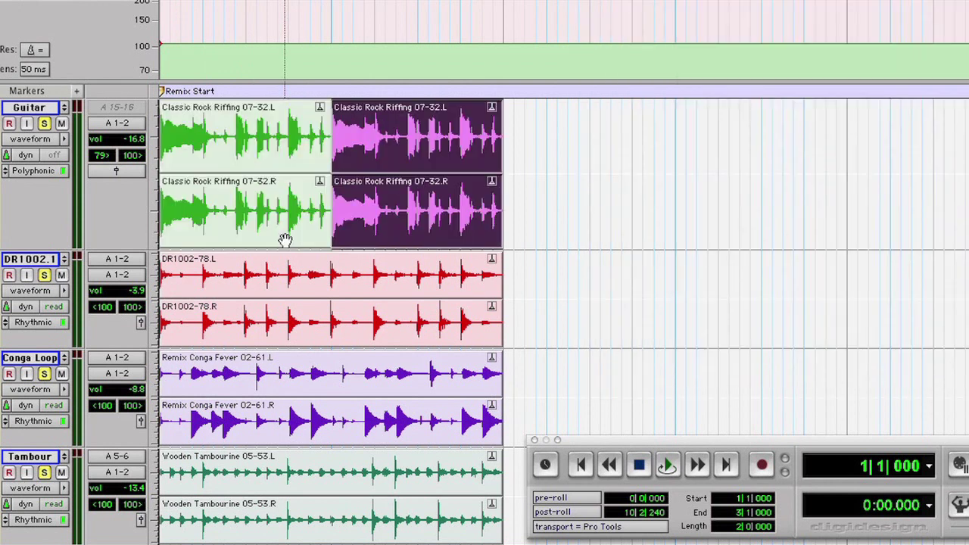
left_click(285, 240, "shift")
key("space")
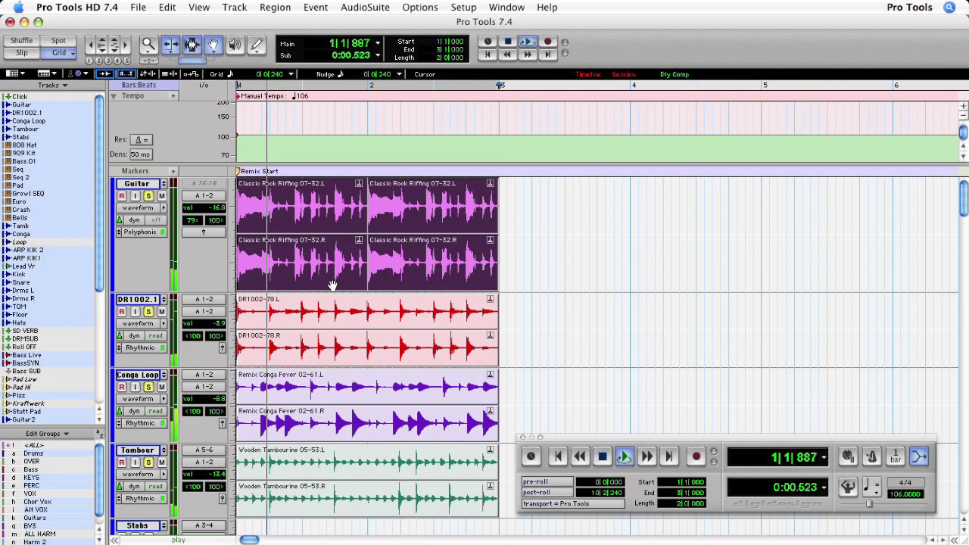
Stop playback, then select all four loops and duplicate them with Cmd+D.
key("space")
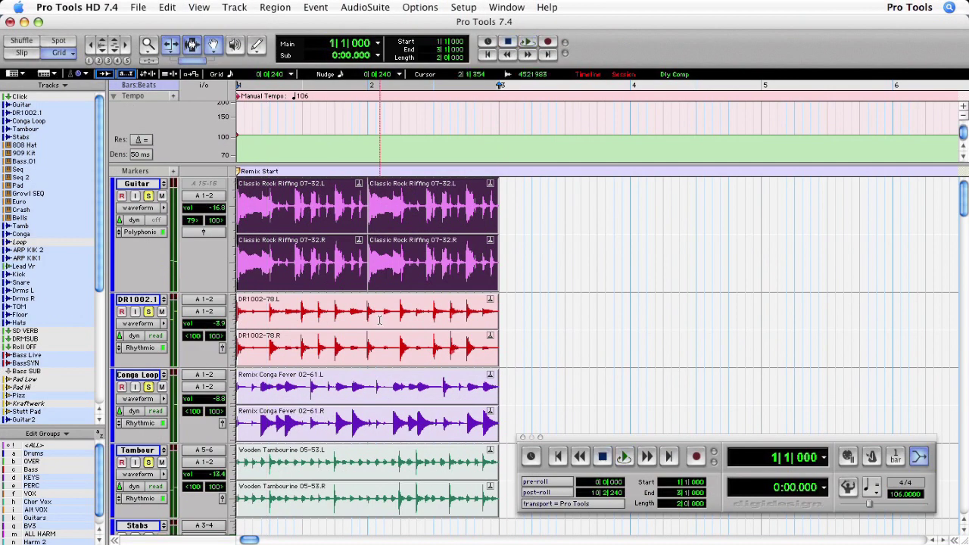
left_click(348, 359)
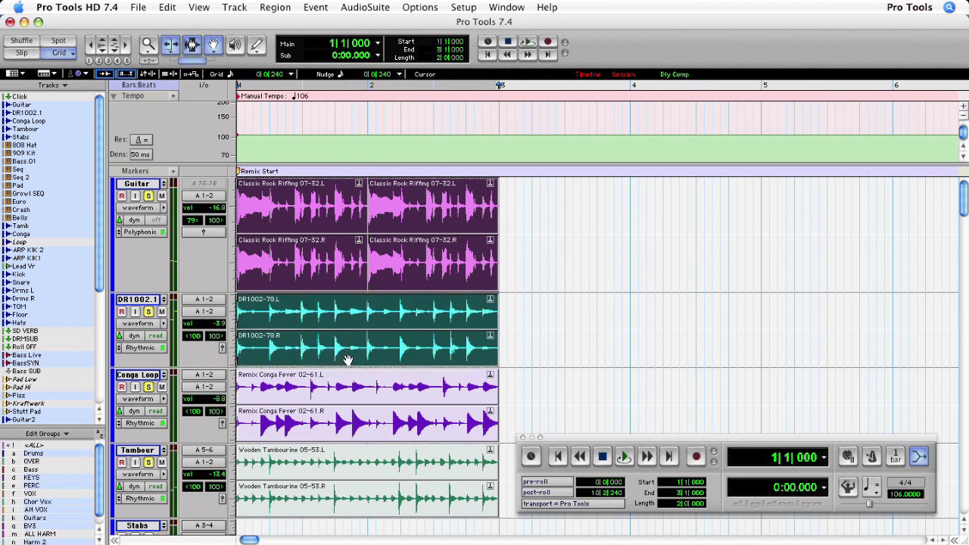
left_click(352, 422)
left_click(380, 515)
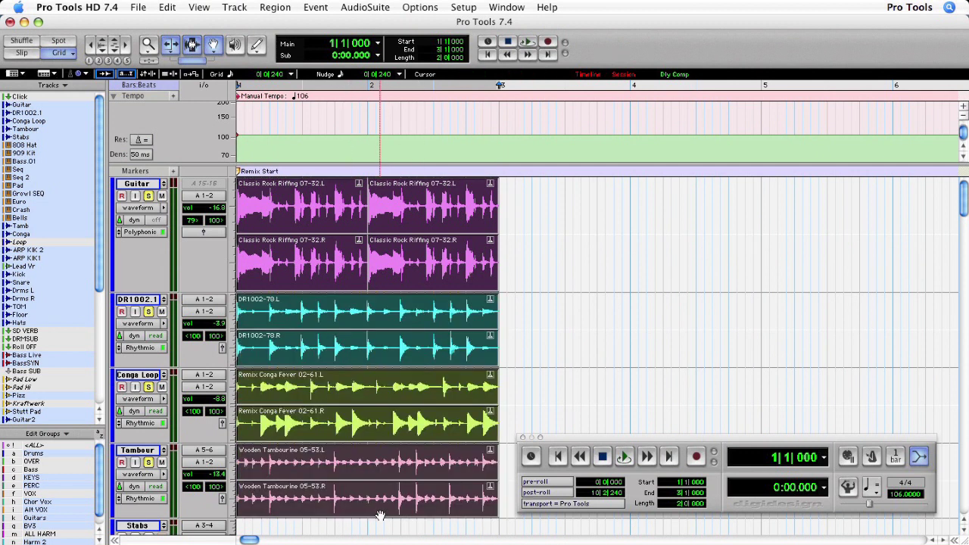
key("super+d")
key("super+d")
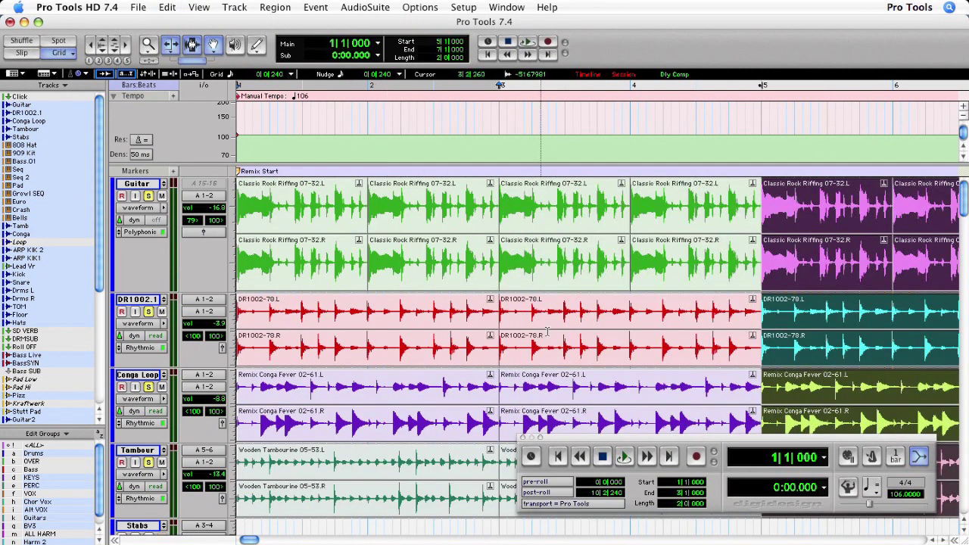
Select bars 3–5 across all four tracks and hide the Transport window.
left_click(561, 265)
left_click(663, 268, "shift")
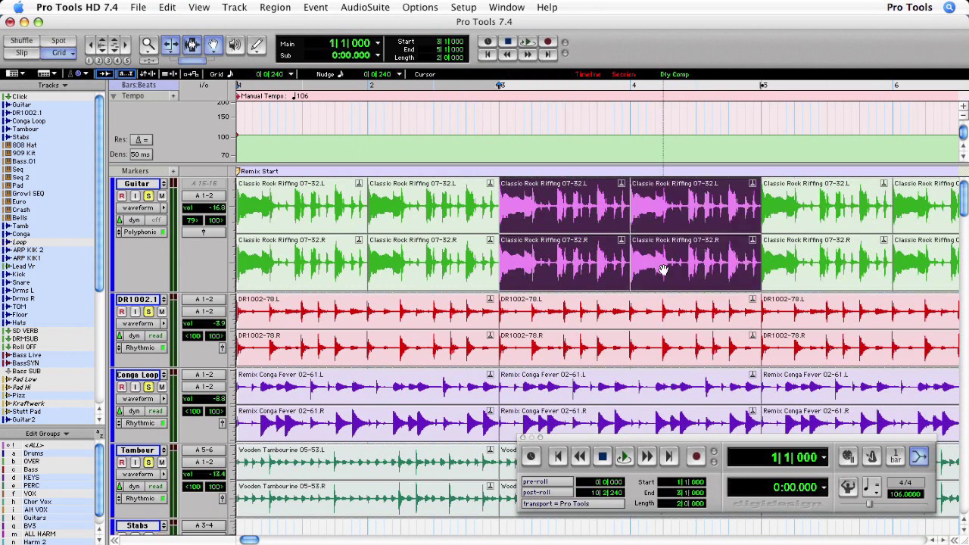
scroll(663, 269, "right", 5)
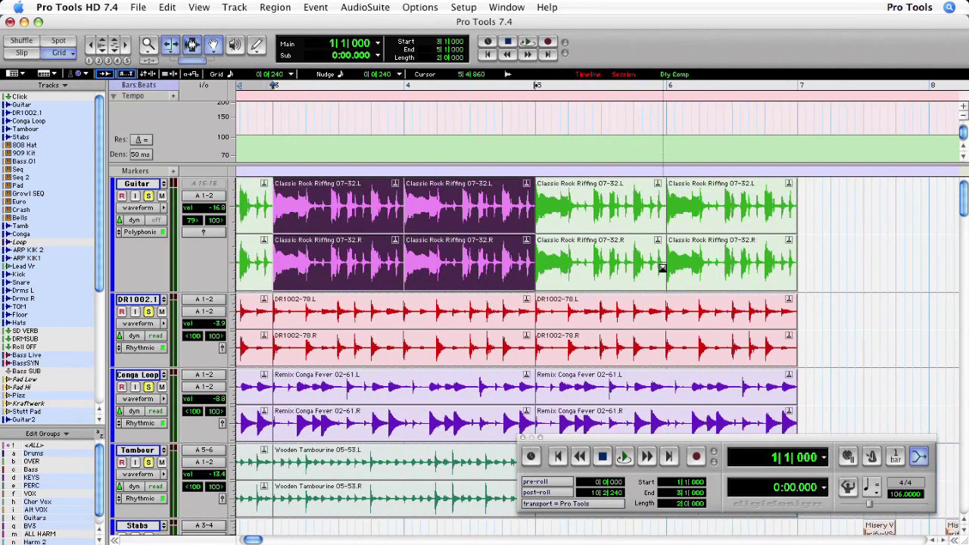
key("shift+semicolon")
key("shift+semicolon")
key("shift+semicolon")
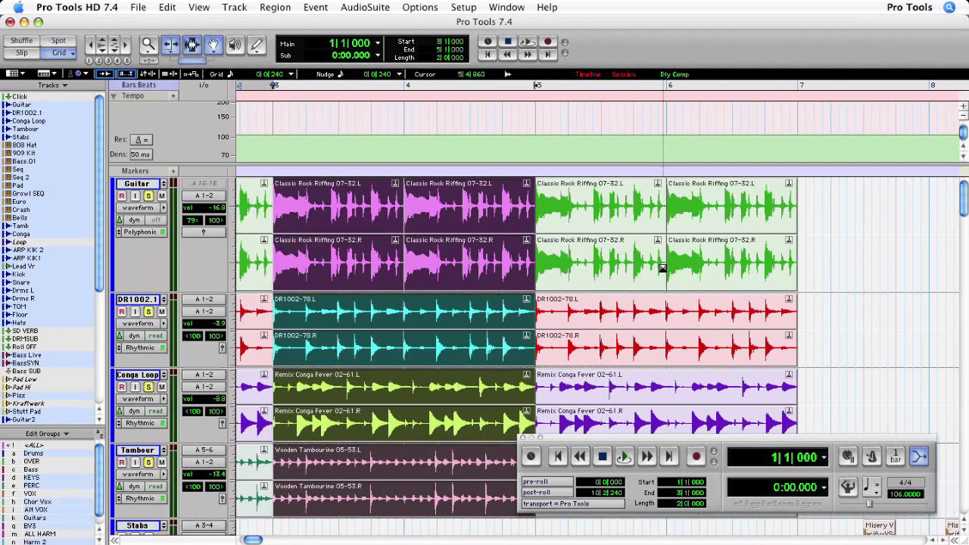
key("super+1")
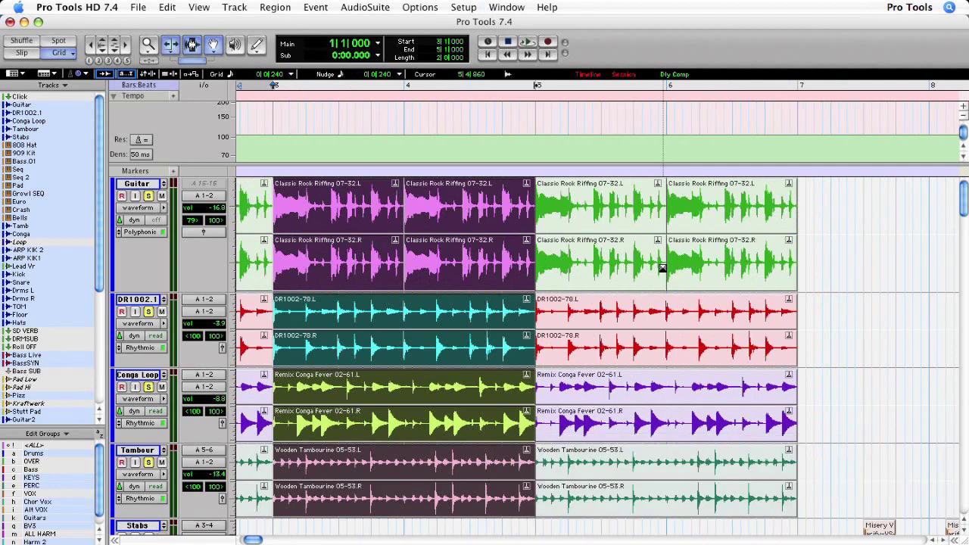
Quantize the selected Elastic Audio events to a 1/16-note grid via Event Operations.
left_click(315, 7)
mouse_move(318, 49)
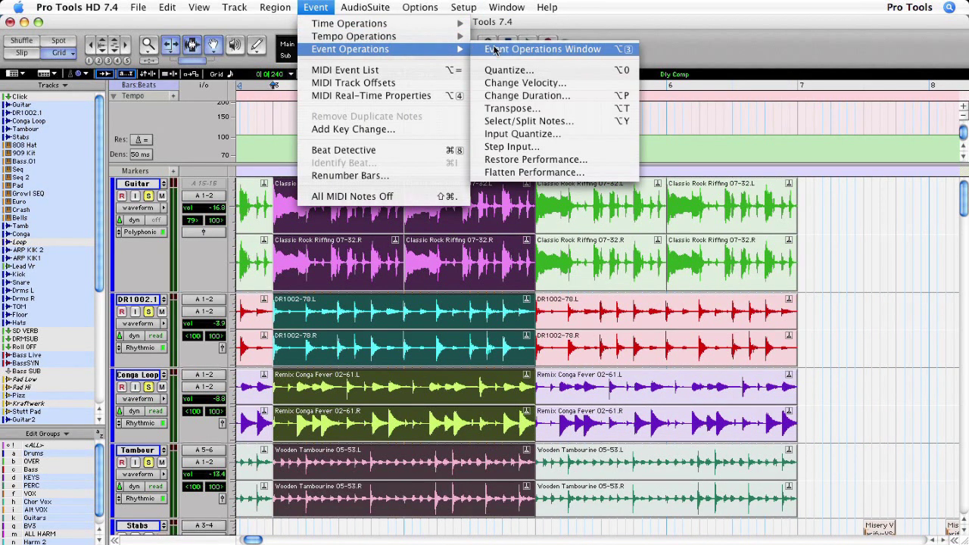
left_click(495, 70)
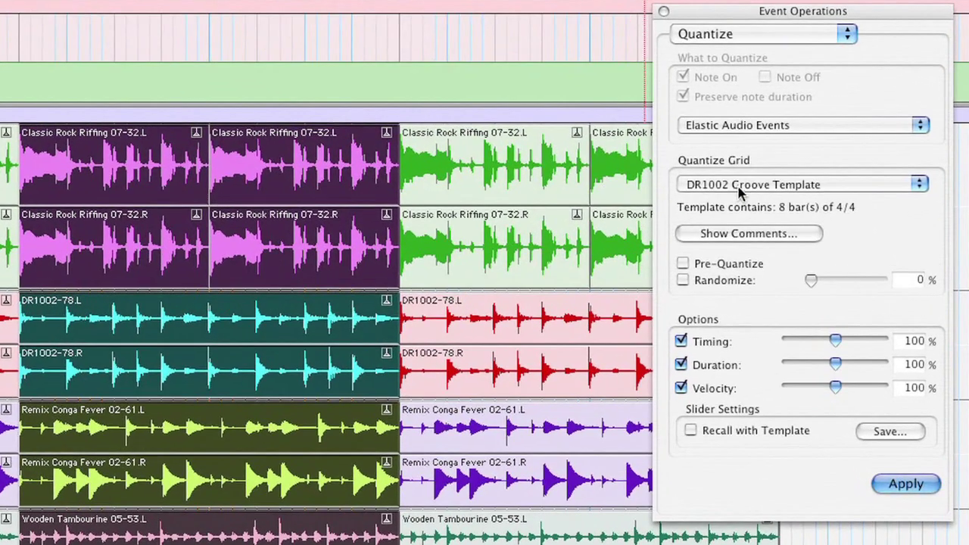
left_click(740, 193)
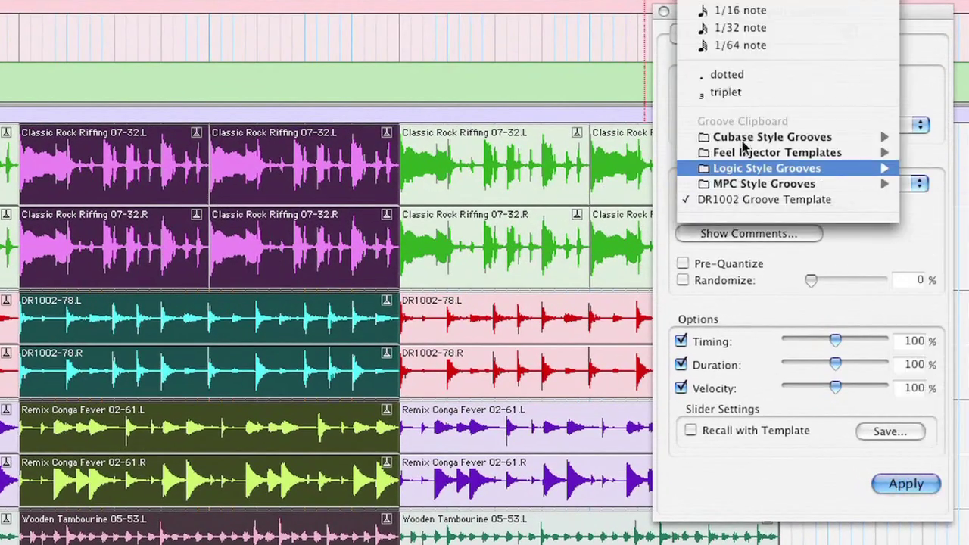
left_click(740, 12)
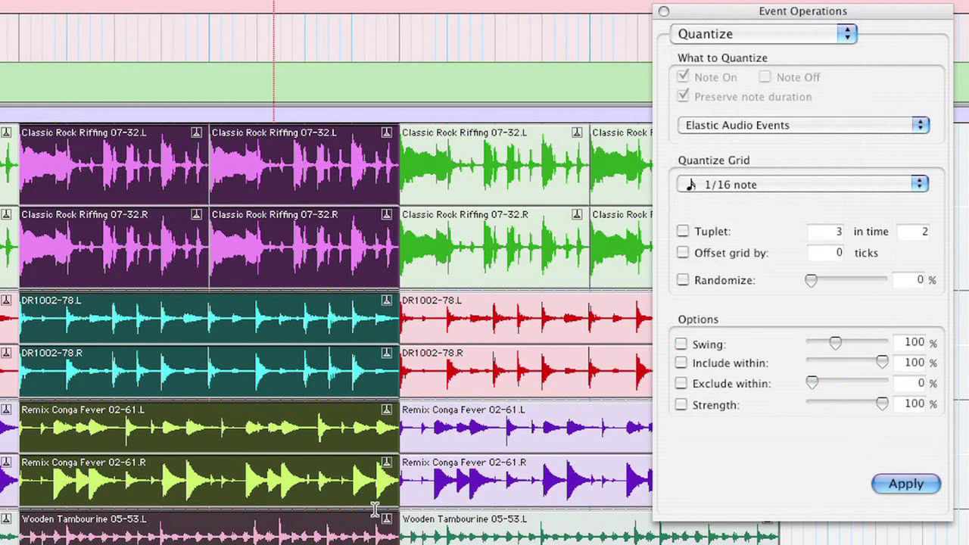
left_click(906, 485)
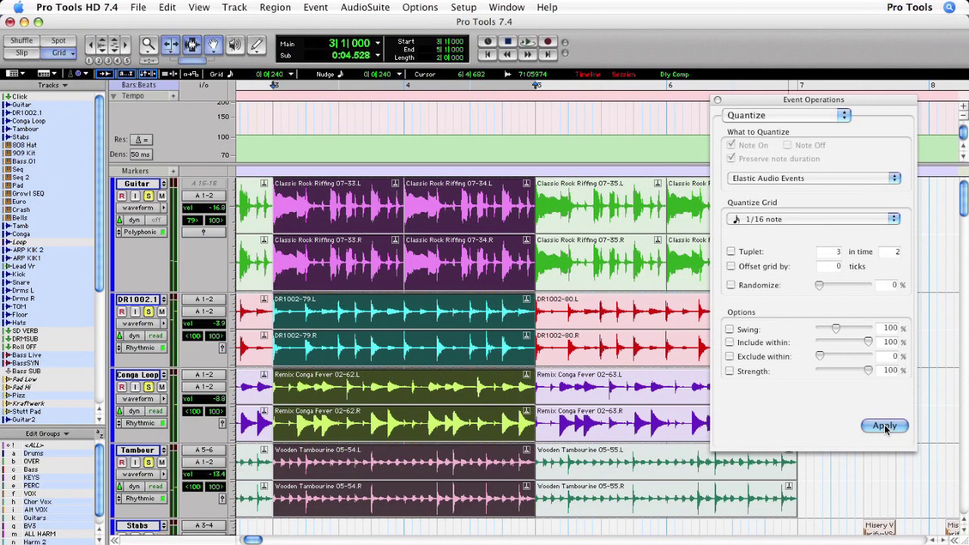
left_click(918, 506)
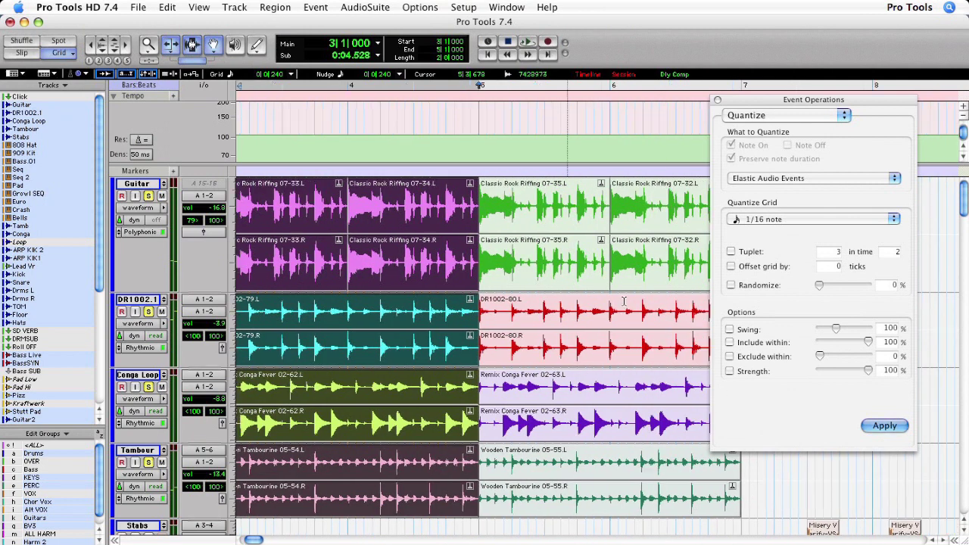
Select the DR1002-80 drum region and play back the quantized loops.
scroll(624, 301, "right", 3)
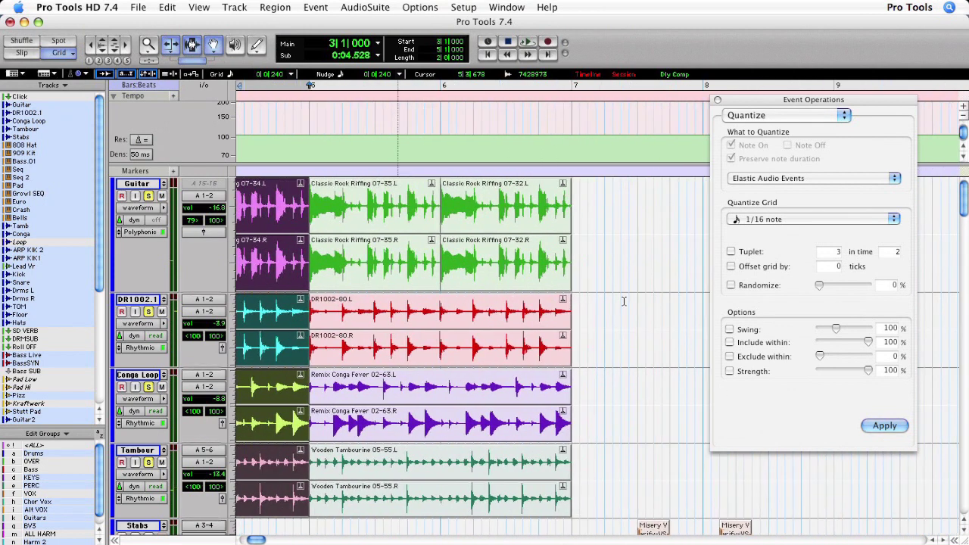
left_click(554, 356)
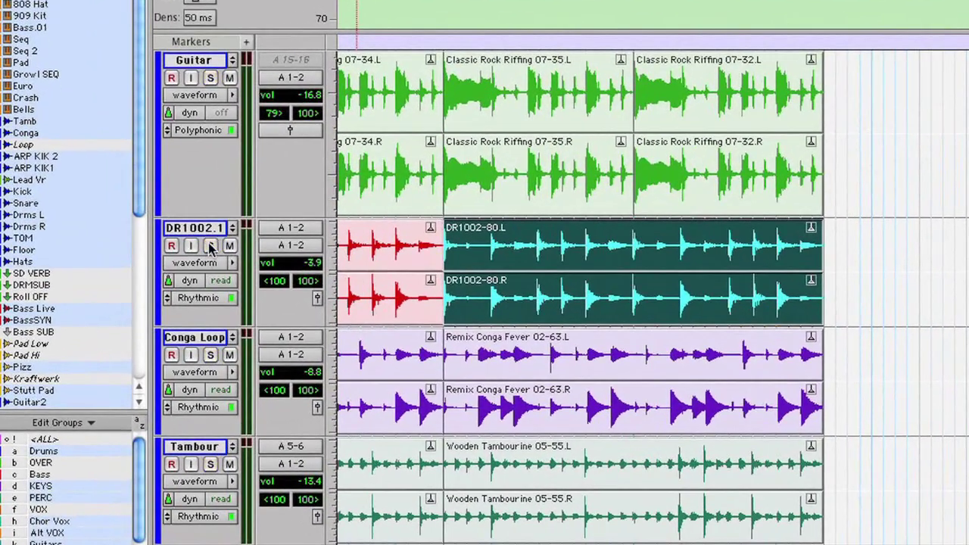
key("space")
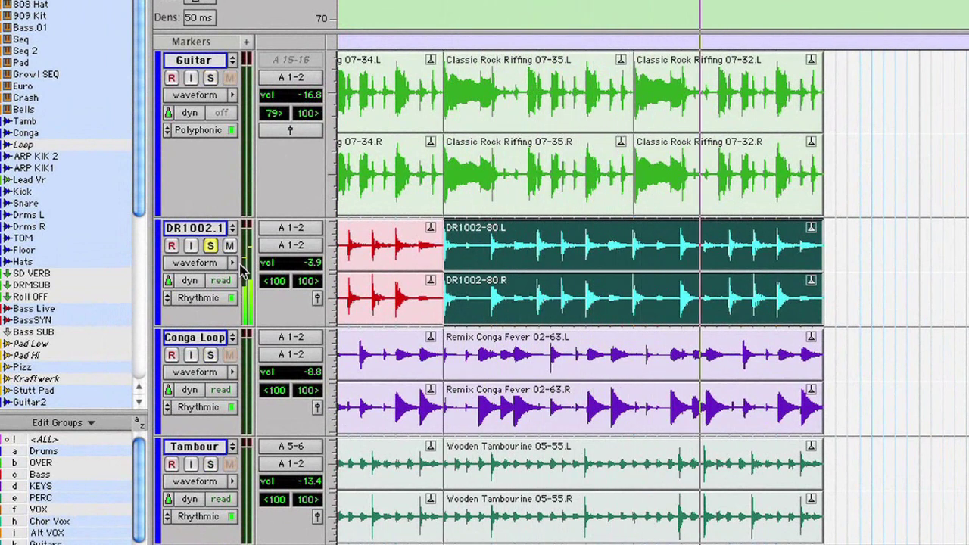
Solo Conga Loop and Tambour, and quantize their clips to the DR1002 Groove Template.
left_click(211, 356)
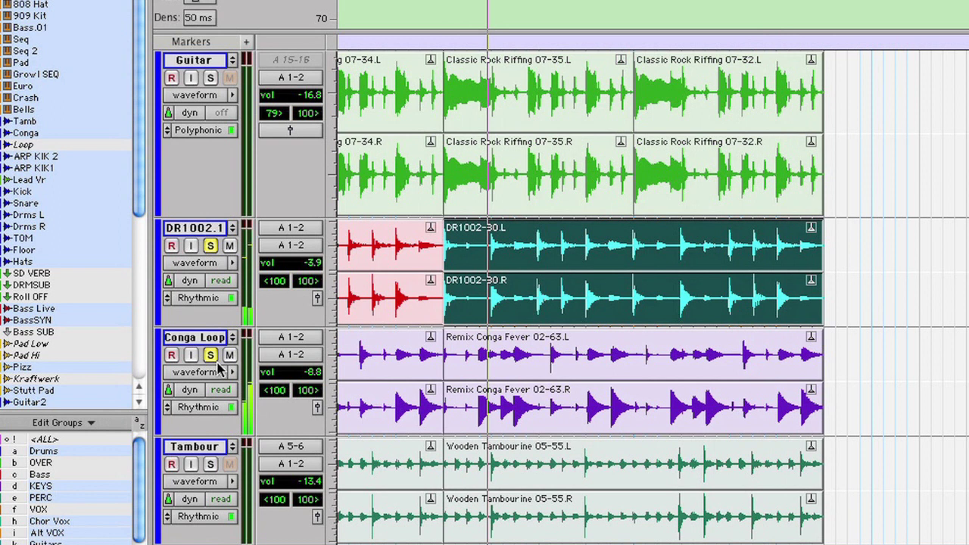
left_click(211, 464)
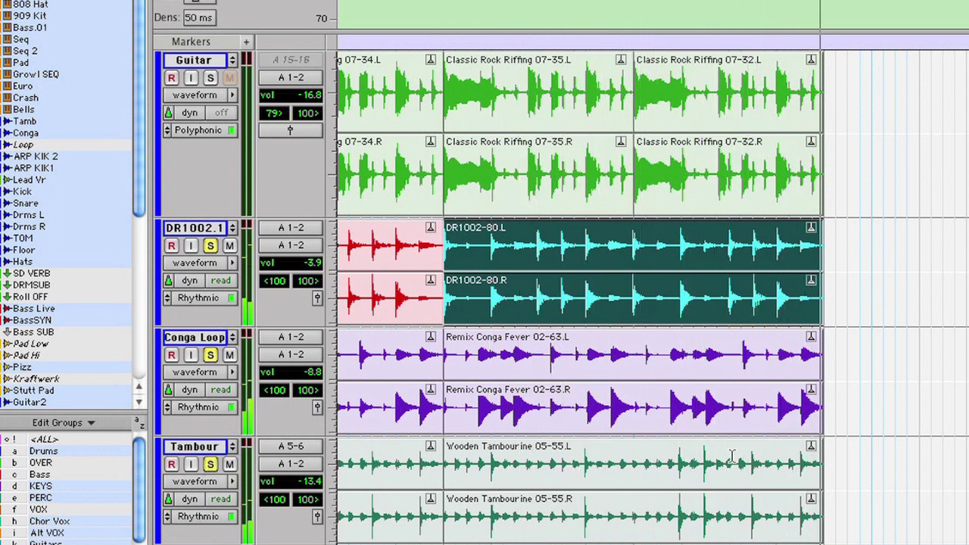
left_click(808, 409)
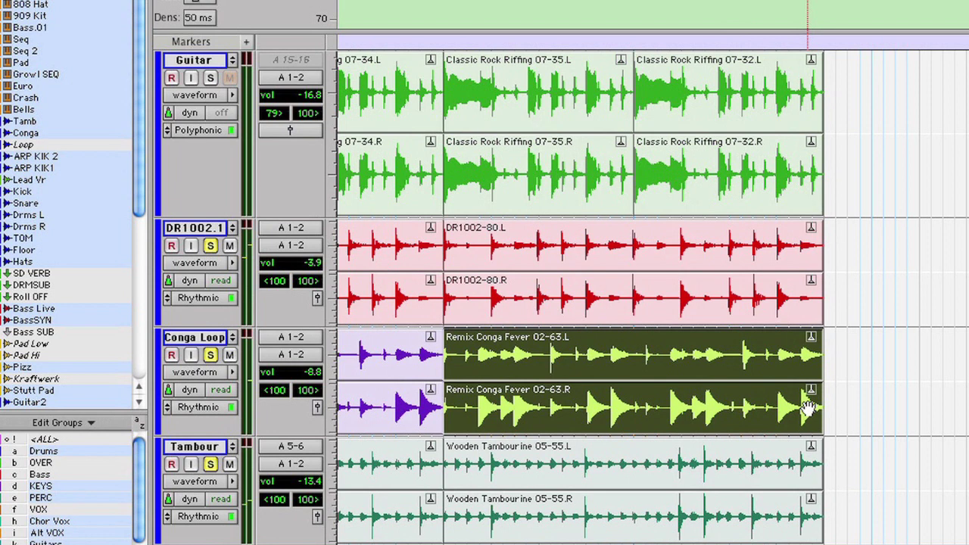
left_click(778, 506)
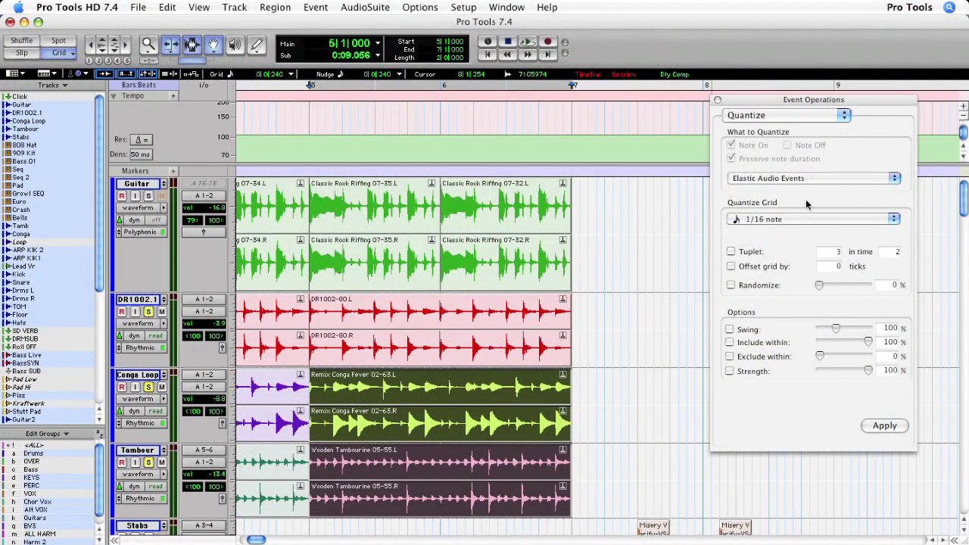
left_click(803, 218)
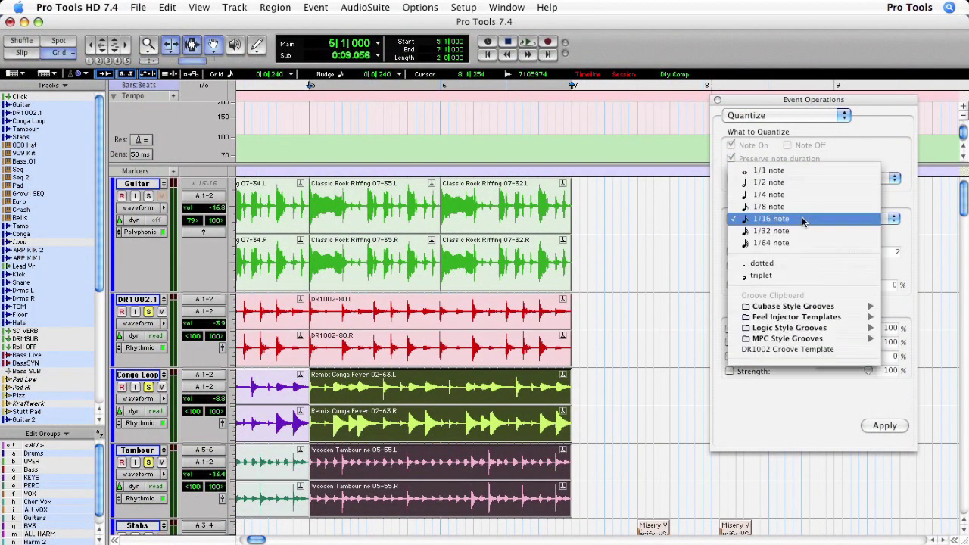
left_click(796, 349)
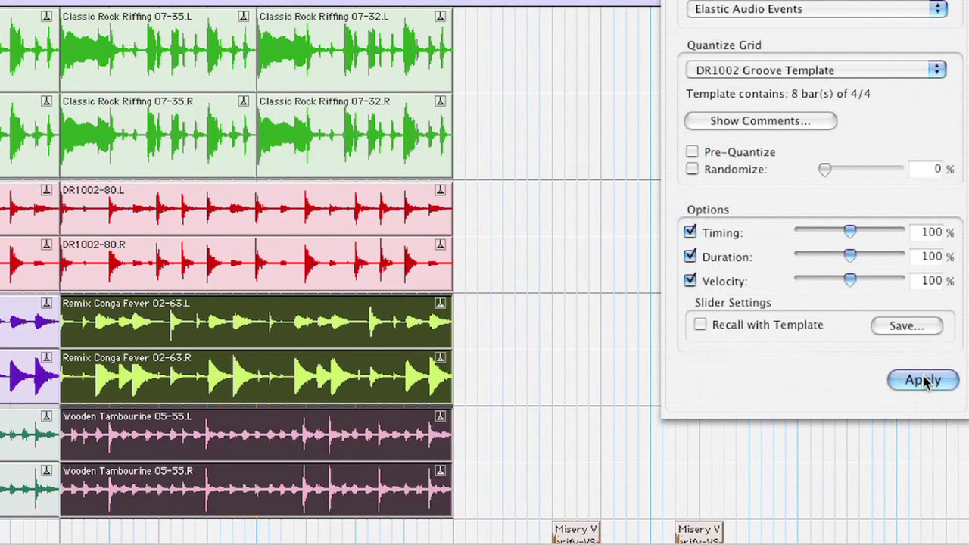
left_click(924, 381)
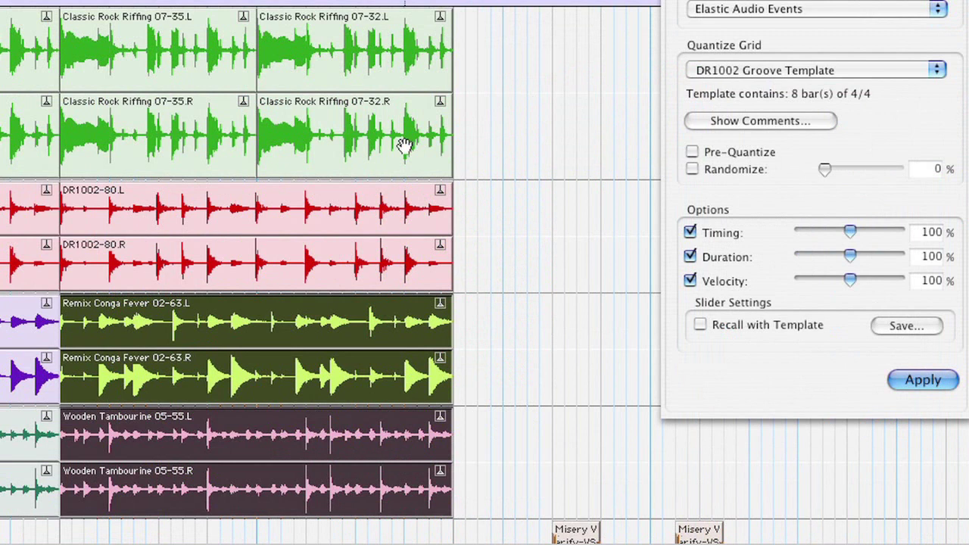
Quantize the Classic Rock Riffing 07-32 and 07-35 guitar clips to the groove template.
left_click(404, 146)
left_click(922, 380)
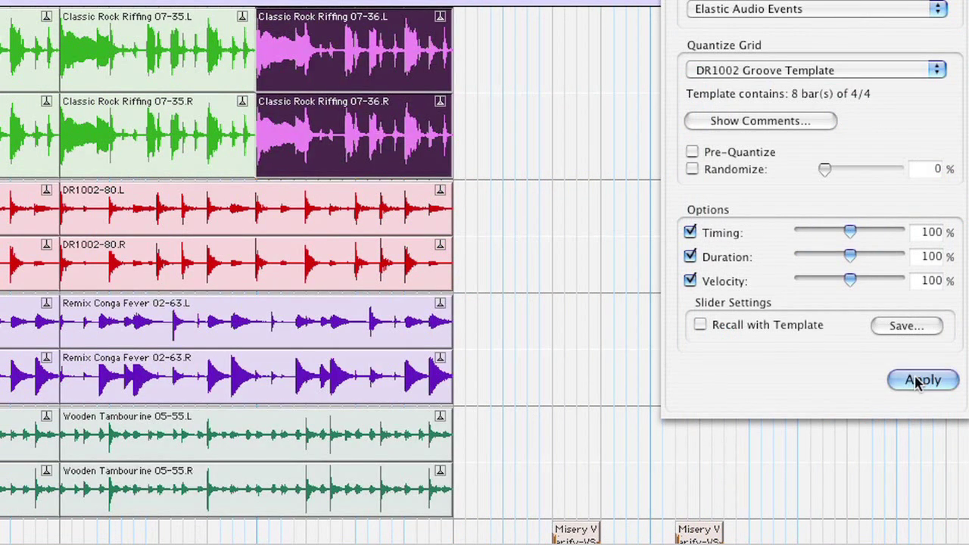
left_click(218, 130)
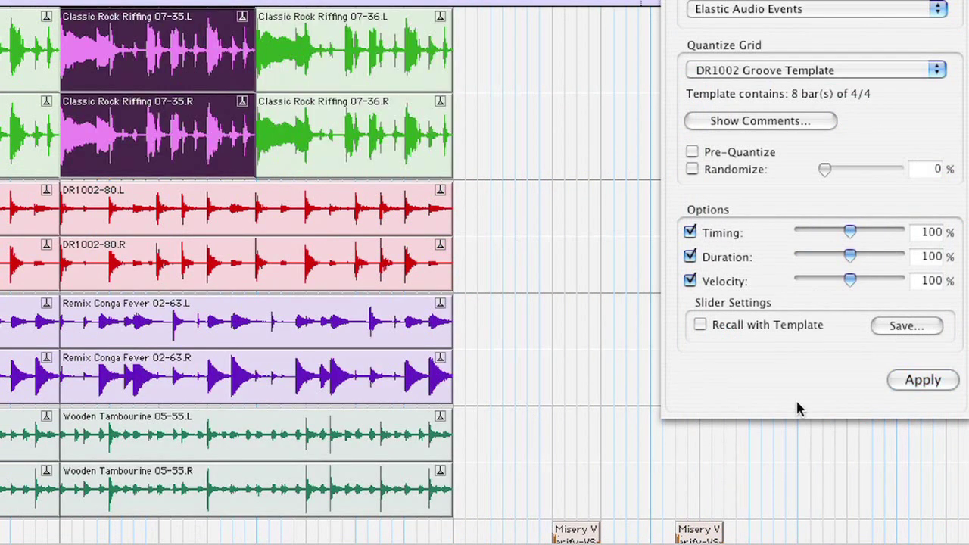
left_click(922, 380)
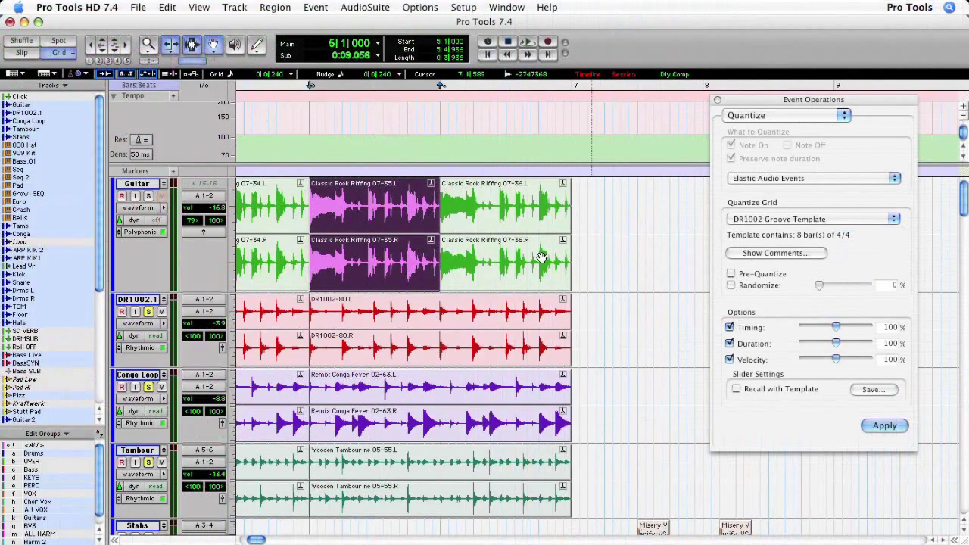
left_click(327, 145, "shift")
Close the Quantize window and enter 75 BPM as the session tempo in the Transport.
key("space")
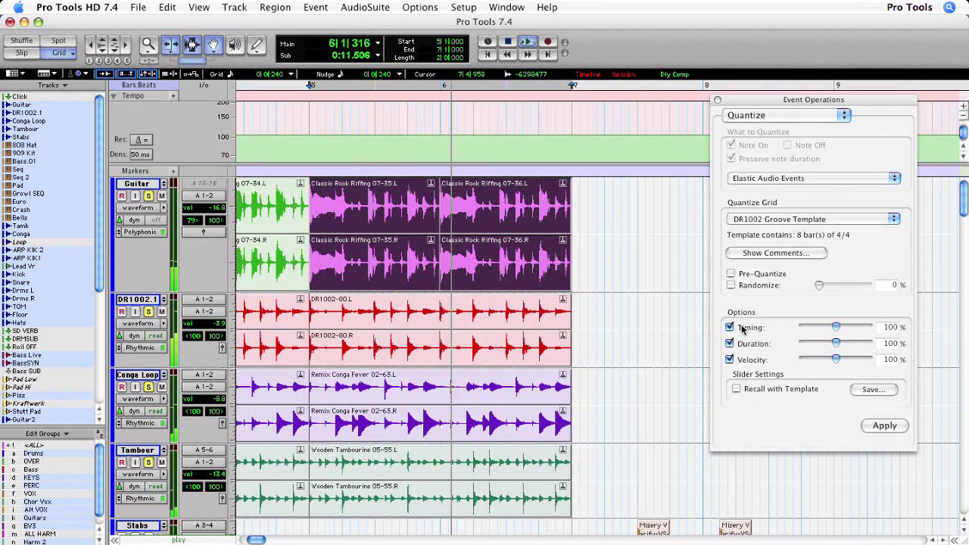
key("alt+0")
key("super+1")
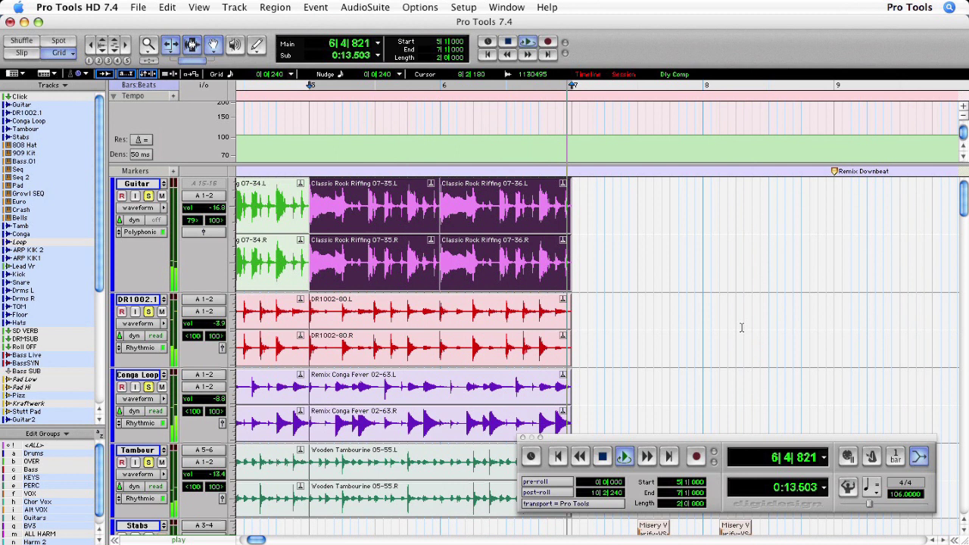
key("space")
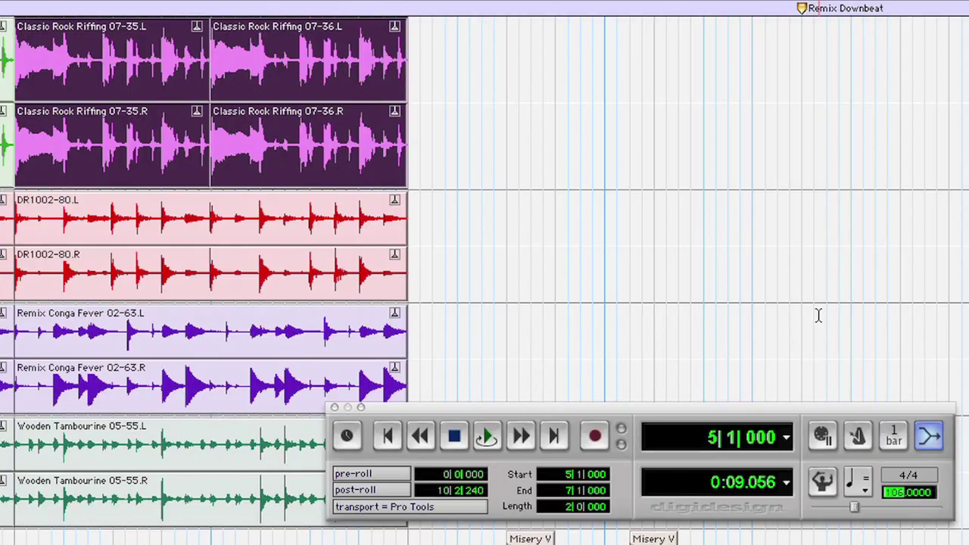
key("Return")
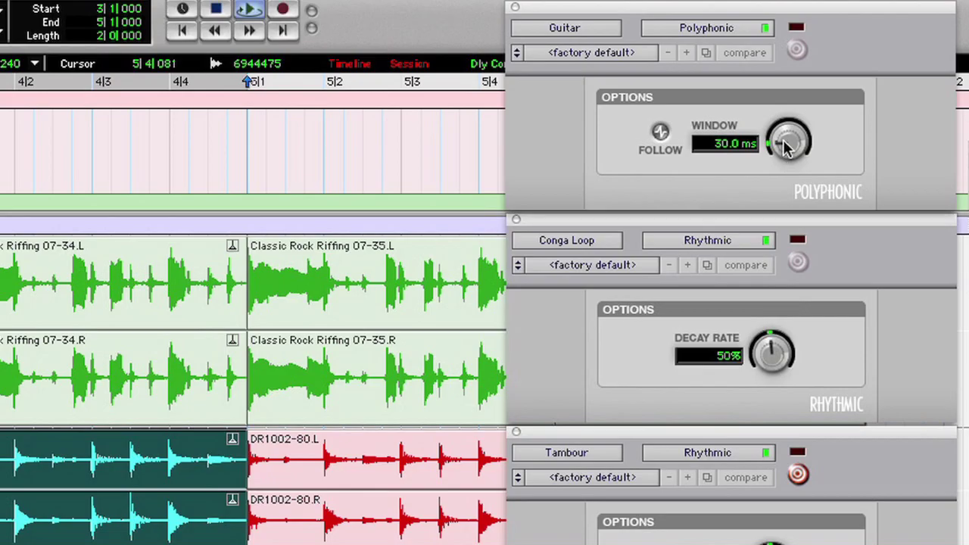
Set the guitar Polyphonic window to 7.7 ms; lower conga and tambourine decay to 18% and 21%.
left_click_drag(787, 161, 790, 175)
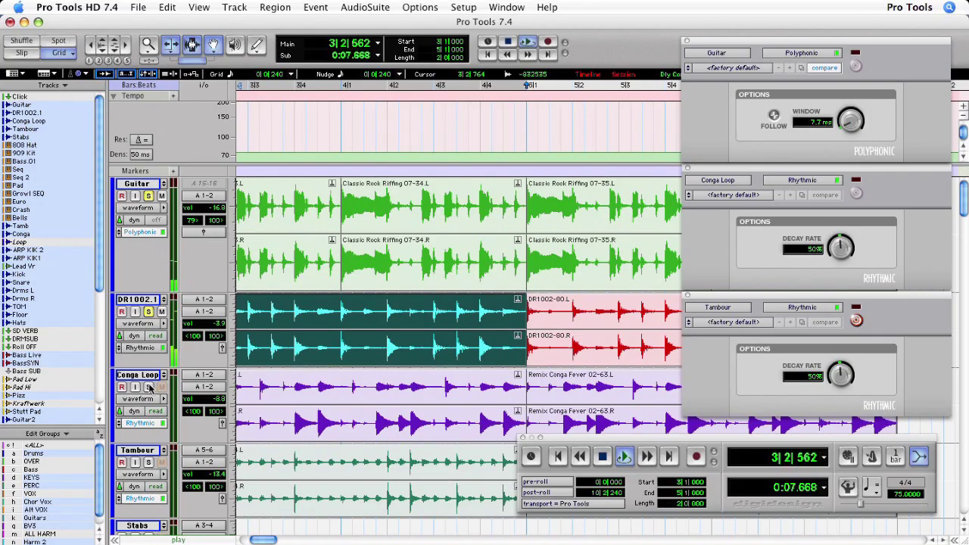
left_click(149, 387)
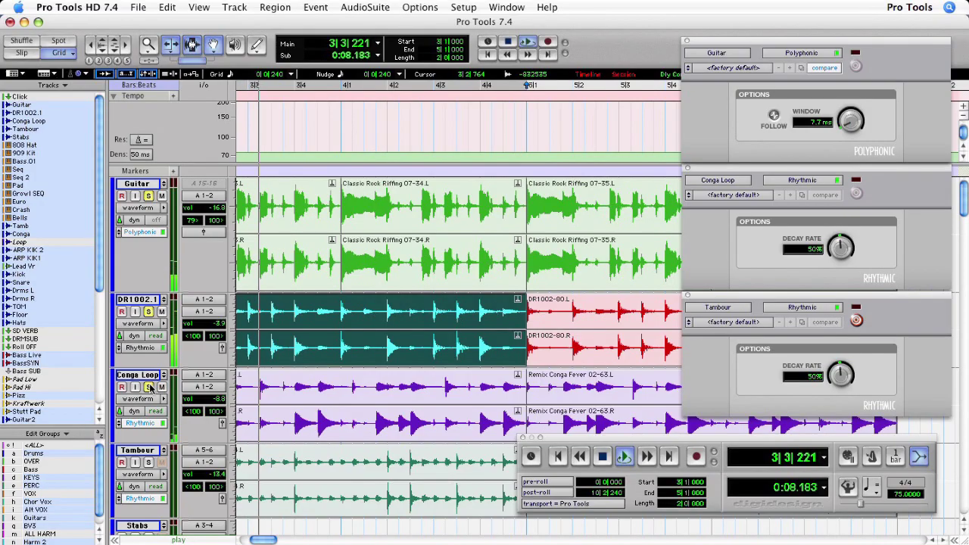
left_click_drag(848, 242, 832, 274)
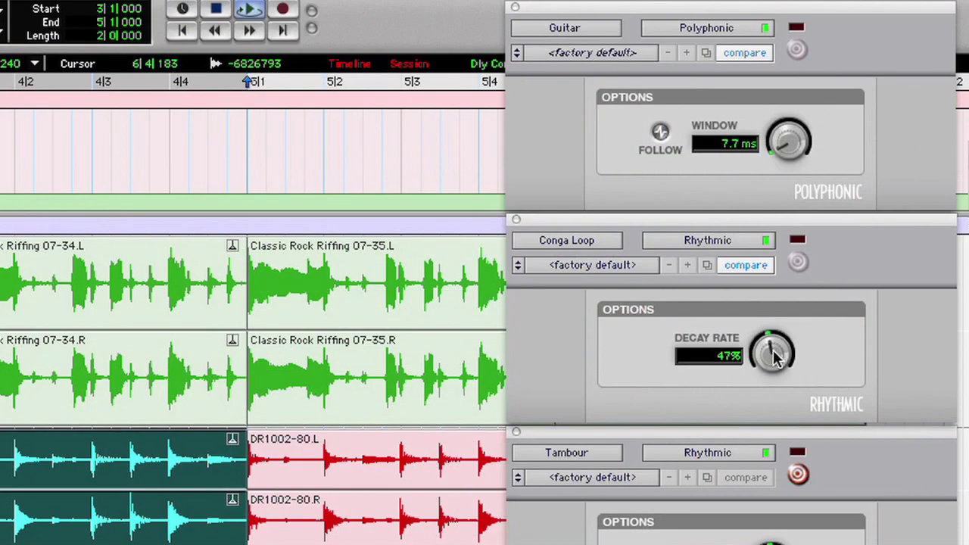
left_click_drag(755, 391, 749, 406)
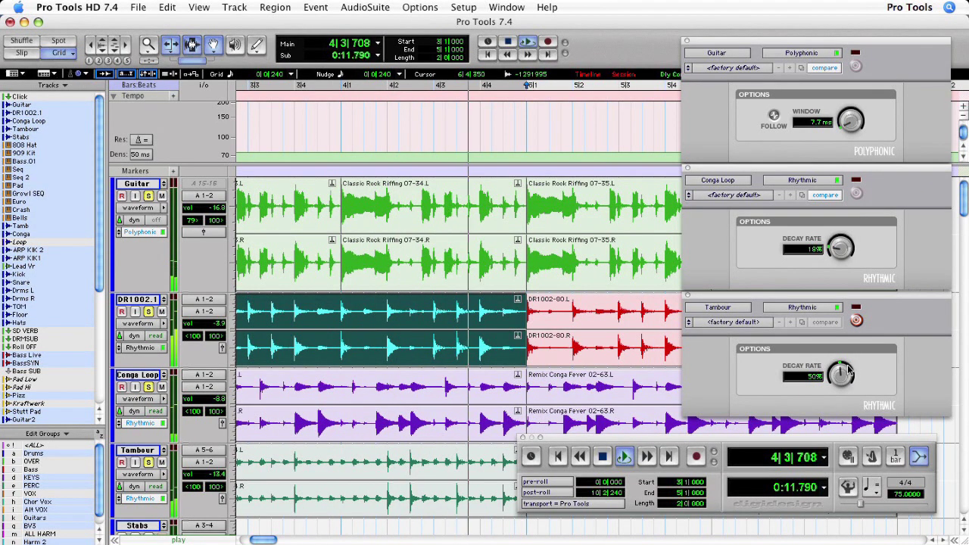
left_click_drag(841, 374, 836, 400)
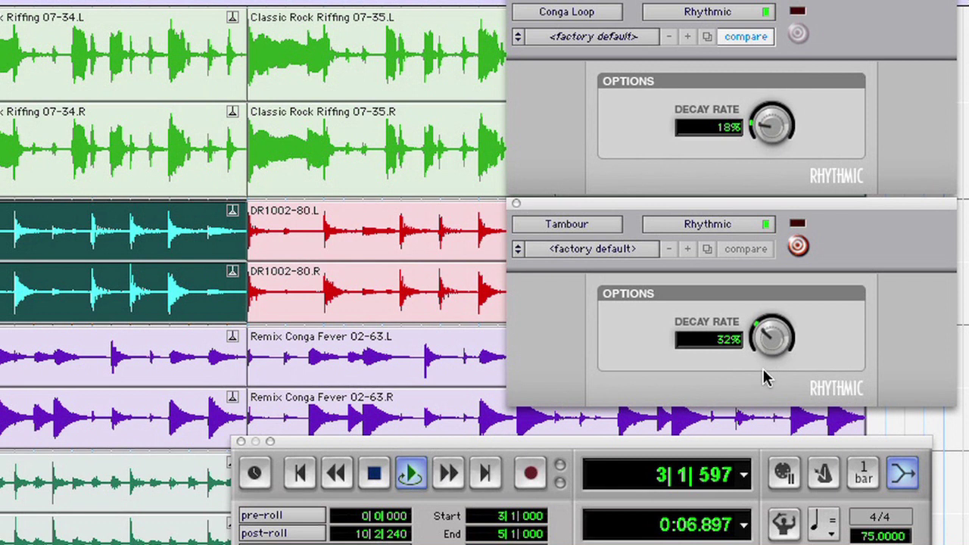
left_click_drag(762, 369, 756, 388)
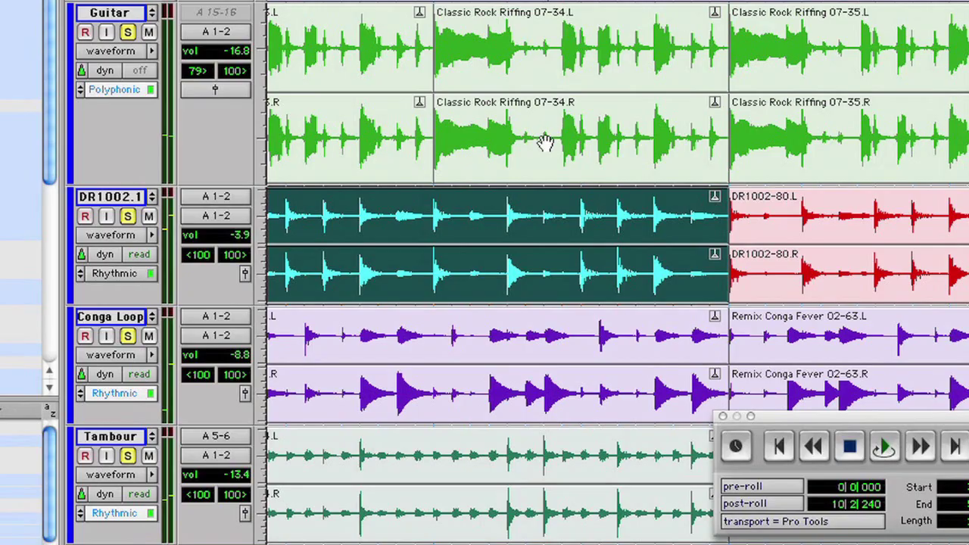
Switch the guitar, drum, conga and tambourine tracks to Warp view, then close the Transport.
left_click(405, 278)
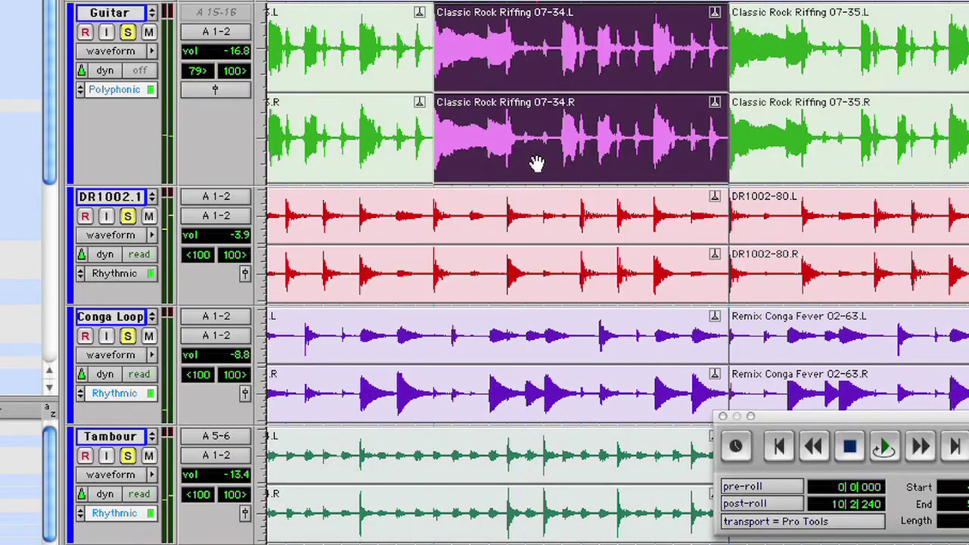
left_click(557, 288, "shift")
left_click(587, 394, "shift")
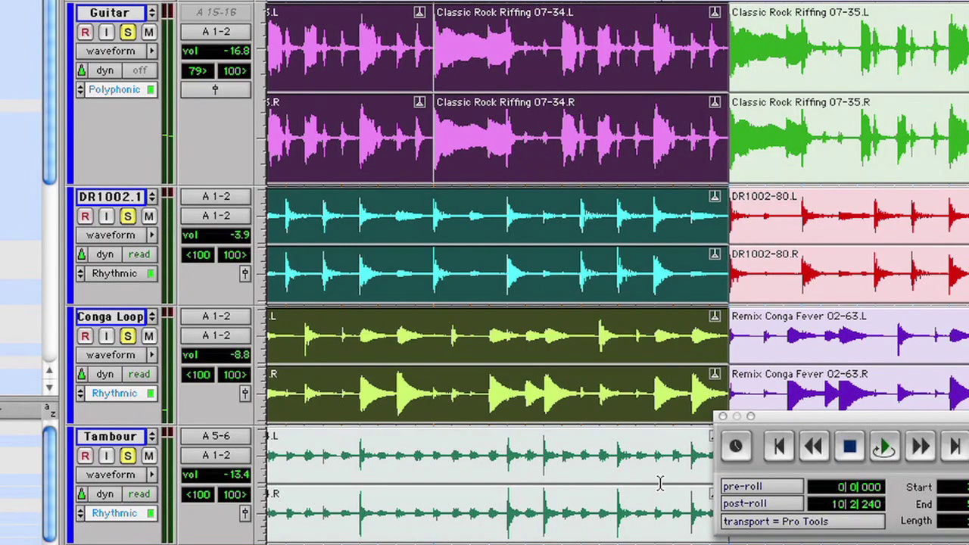
left_click(628, 507, "shift")
key("ctrl+minus")
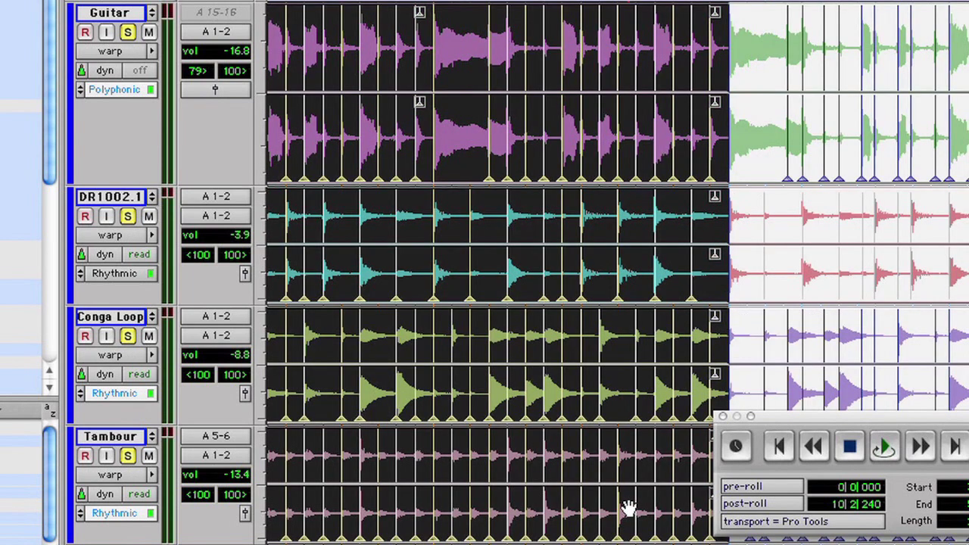
left_click(902, 225)
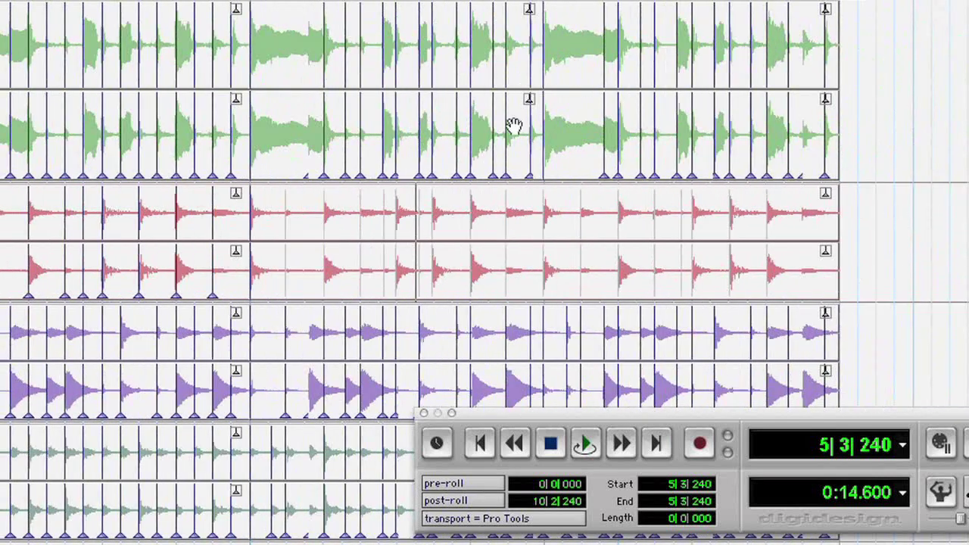
key("super+1")
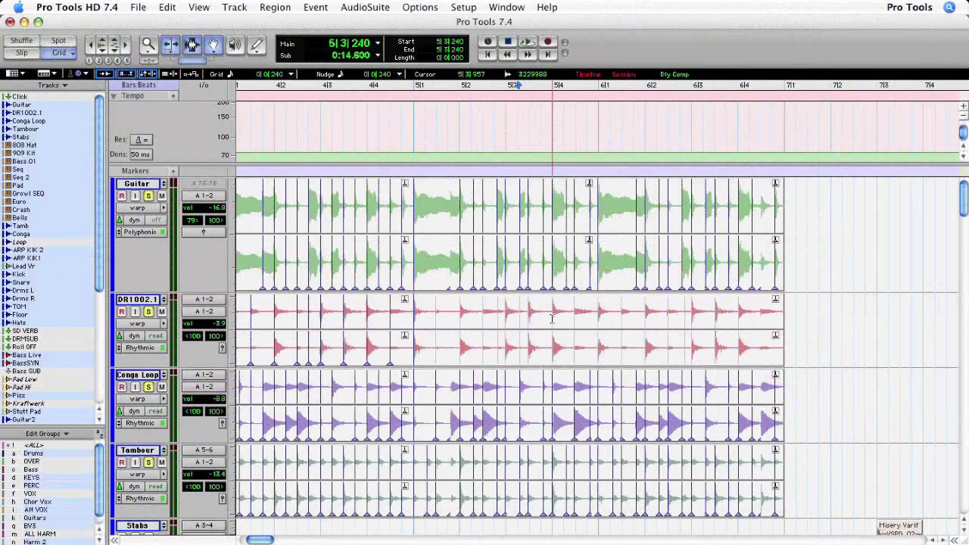
Zoom out to the session start, set the tempo to 95 BPM, and play.
key("super+bracketleft")
key("Return")
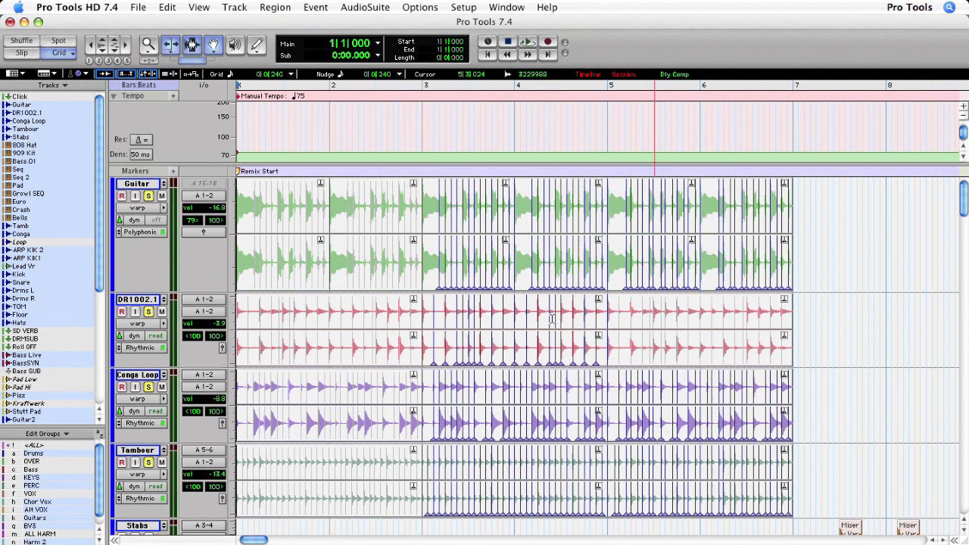
key("super+1")
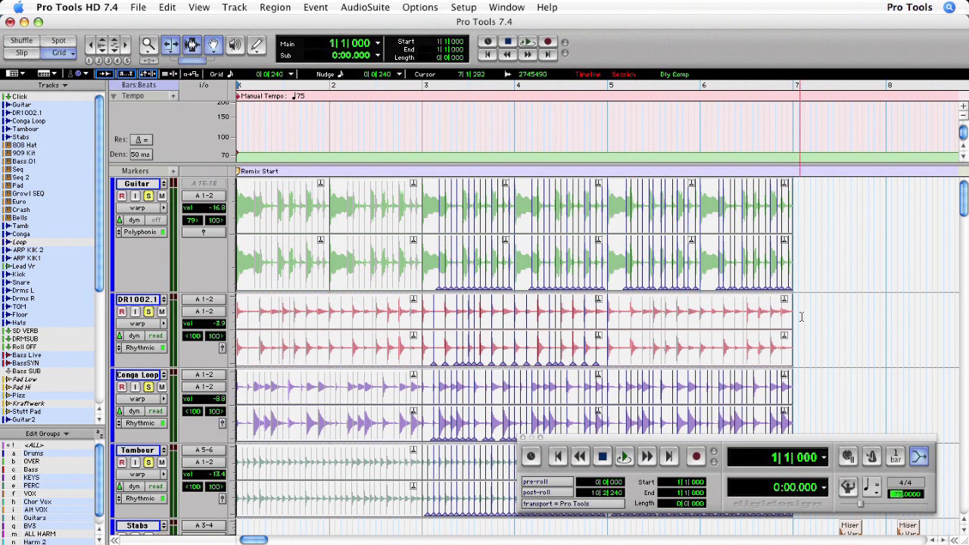
key("Return")
key("space")
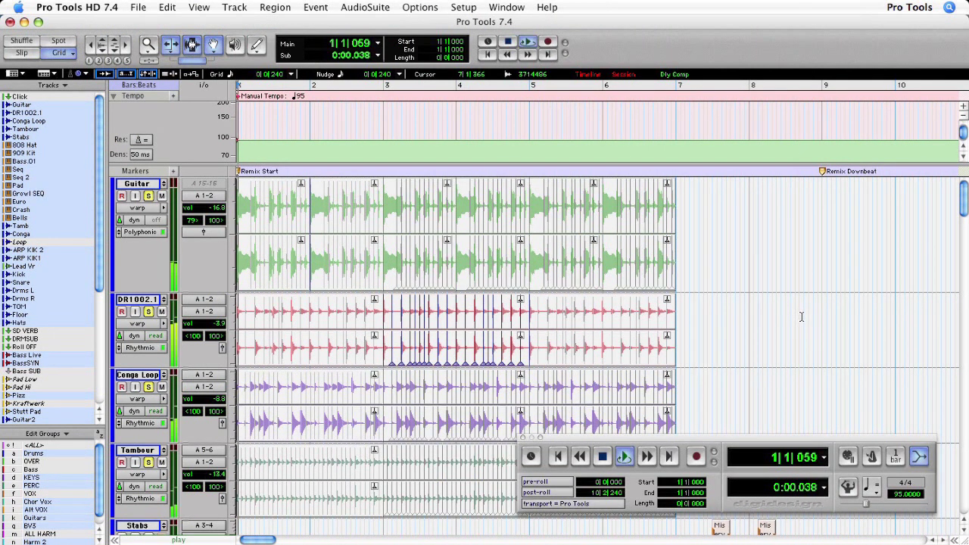